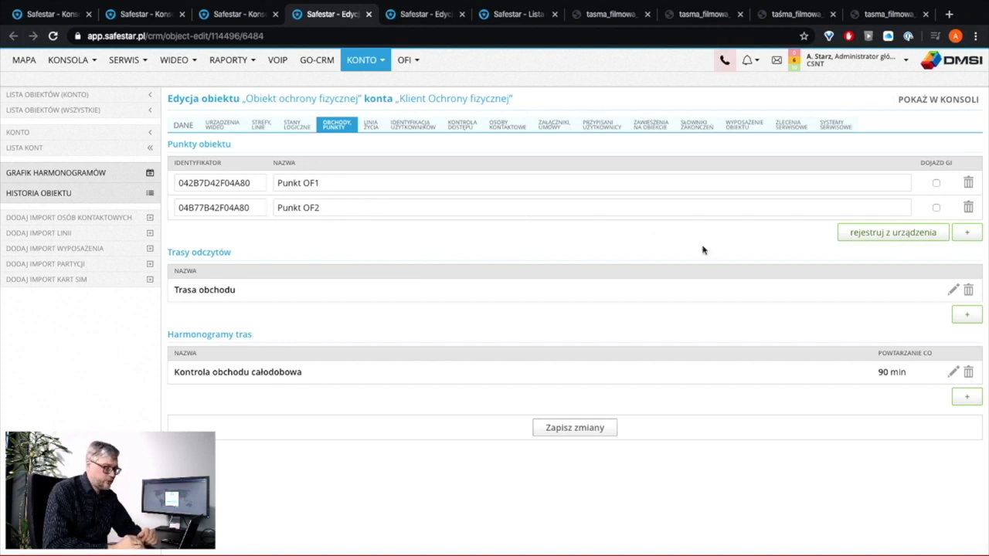
Show the history of "Obiekt ochrony fizycznej" in the console and highlight the Punkt OF1 identifier in its newest entry
{"action": "left_click", "coordinate": [239, 17]}
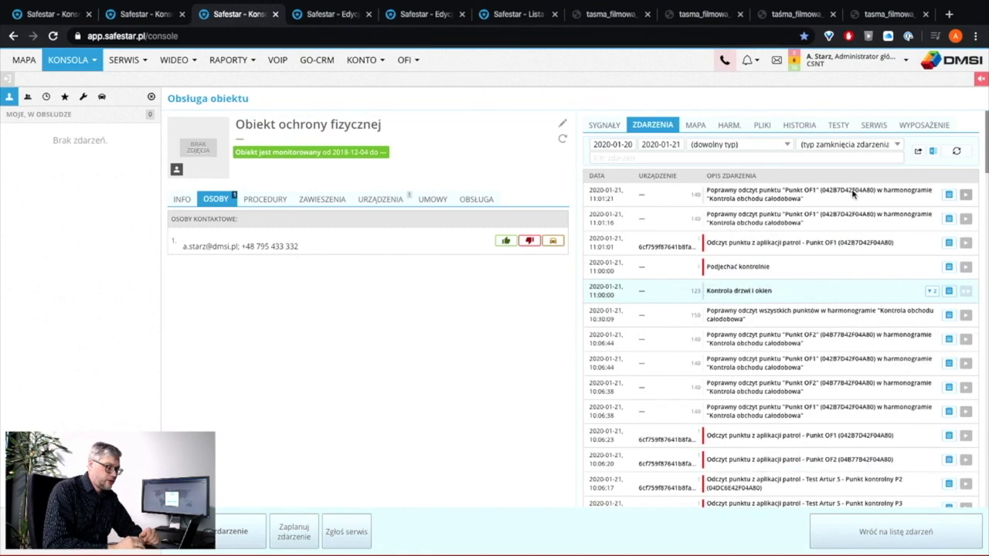
{"action": "left_click", "coordinate": [799, 126]}
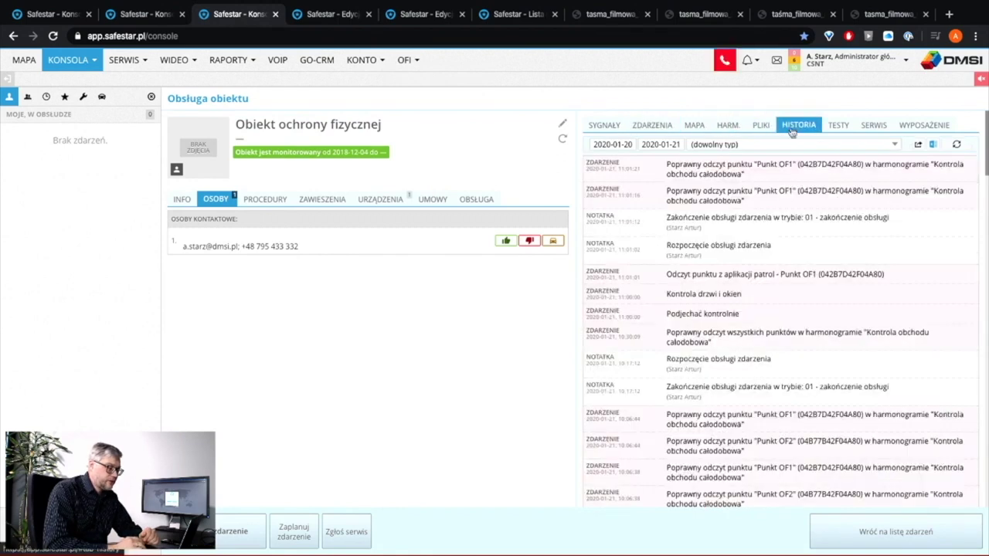
{"action": "double_click", "coordinate": [823, 168]}
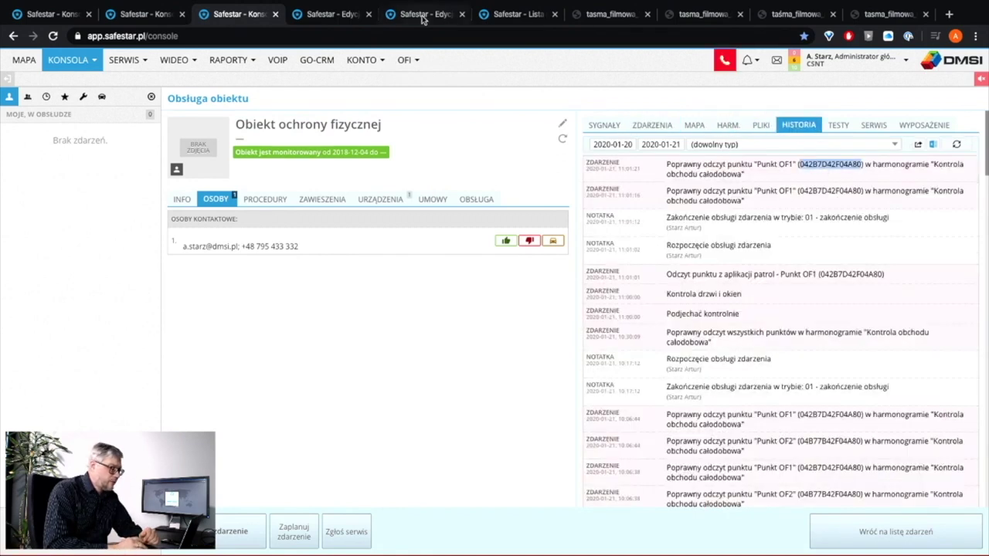
{"action": "left_click", "coordinate": [424, 14]}
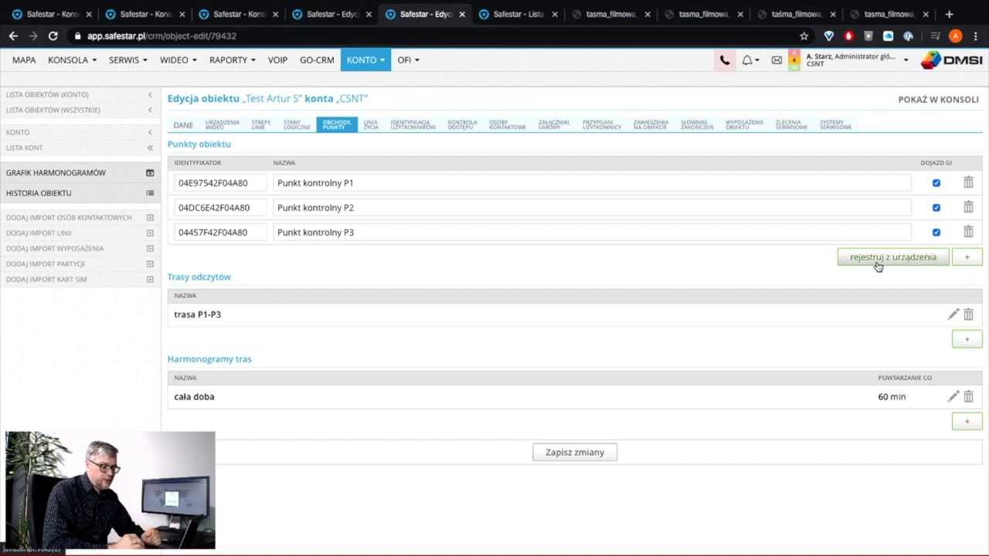
{"action": "left_click", "coordinate": [877, 266]}
{"action": "left_click", "coordinate": [569, 282]}
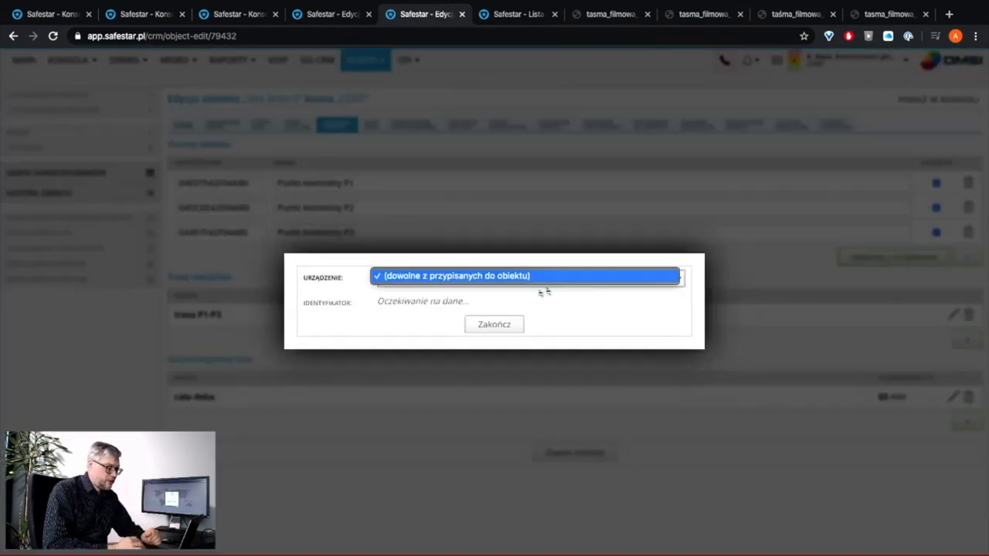
{"action": "left_click", "coordinate": [559, 280]}
{"action": "left_click", "coordinate": [570, 199]}
Open point registration from a device for "Obiekt ochrony fizycznej", select the Personal Security Center device, and close the dialog without registering anything
{"action": "left_click", "coordinate": [317, 14]}
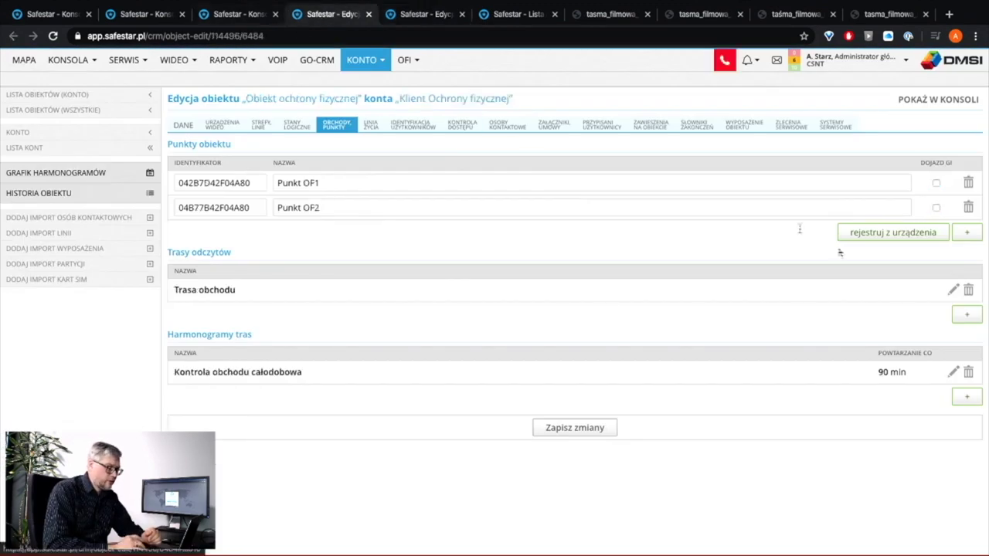
{"action": "left_click", "coordinate": [879, 233]}
{"action": "left_click", "coordinate": [571, 276]}
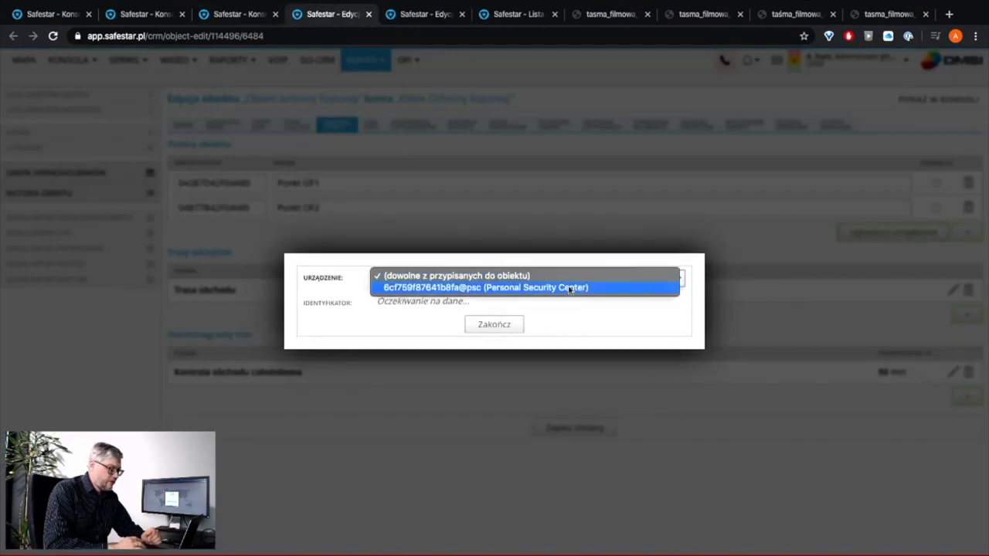
{"action": "left_click", "coordinate": [570, 287]}
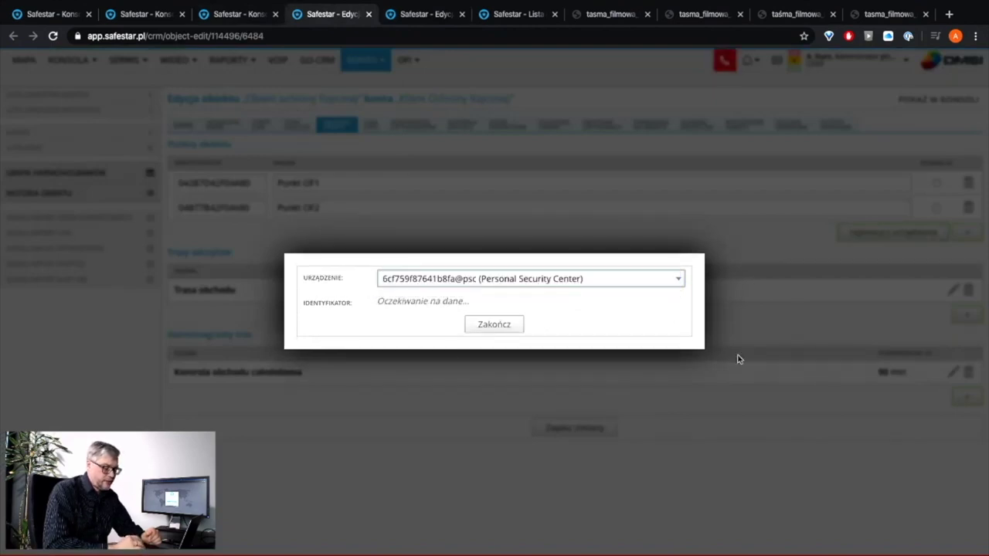
{"action": "left_click", "coordinate": [688, 240]}
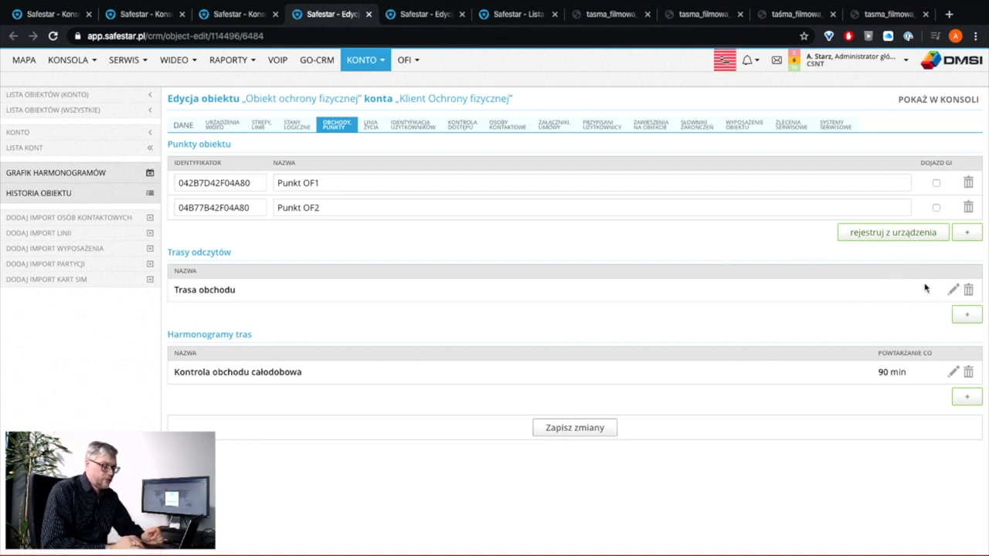
Turn off "nie sprawdzaj kolejności punktów" in the route "Trasa obchodu", enter the Punkt OF2 time field, and cancel the edit
{"action": "left_click", "coordinate": [954, 291]}
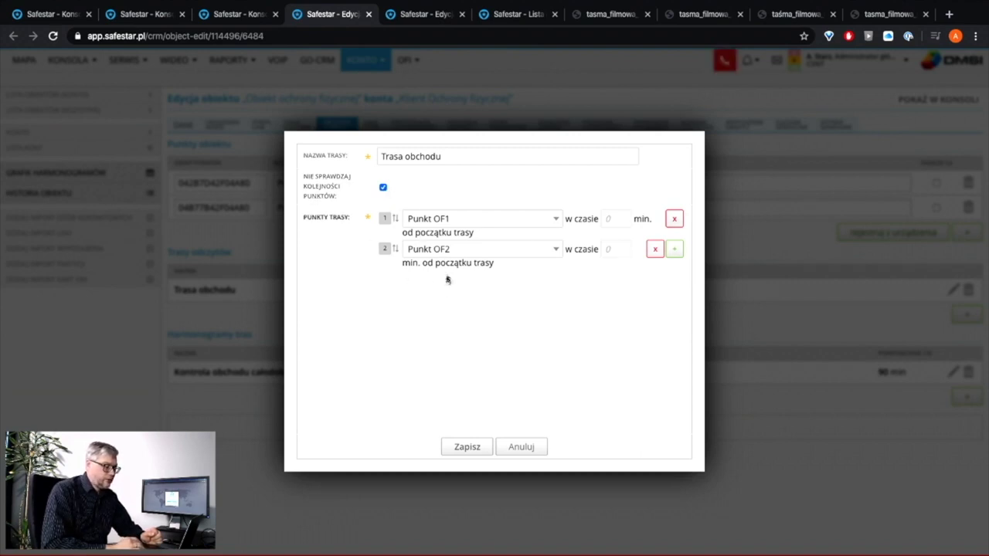
{"action": "left_click", "coordinate": [383, 189]}
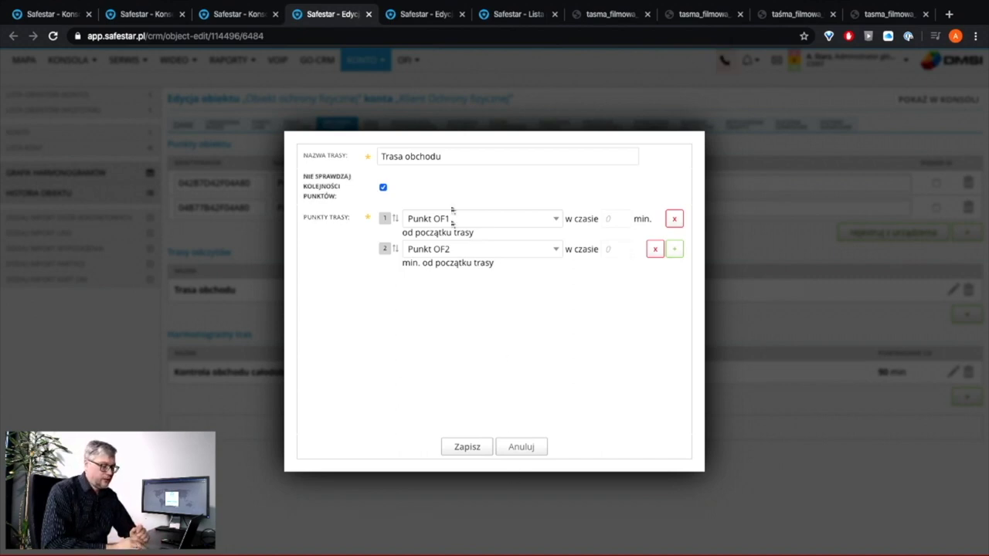
{"action": "left_click", "coordinate": [383, 187]}
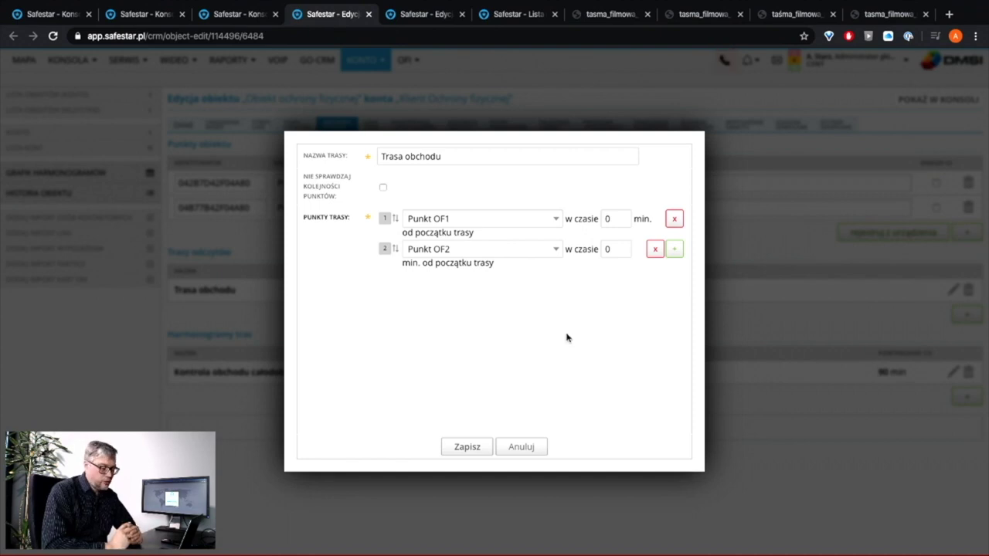
{"action": "left_click", "coordinate": [610, 250]}
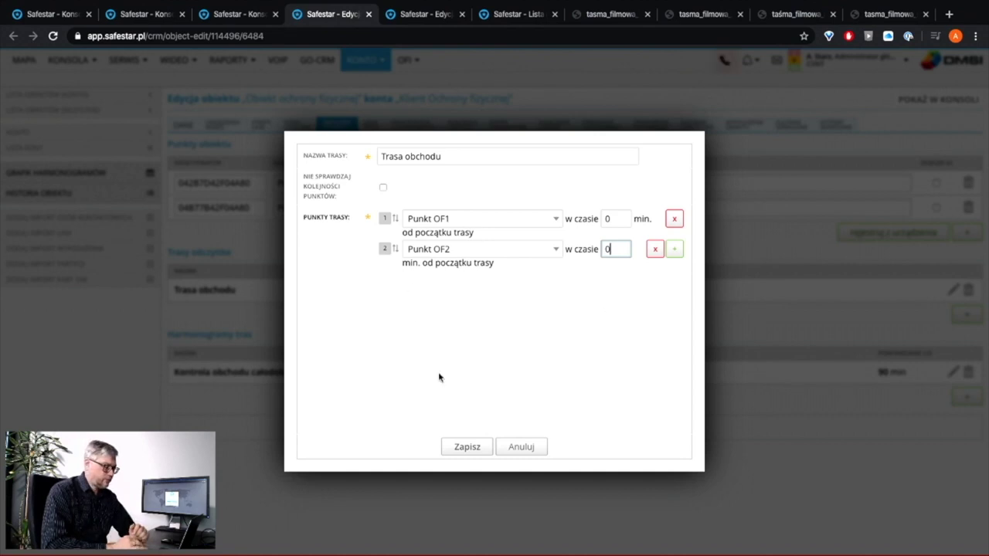
{"action": "left_click", "coordinate": [521, 447]}
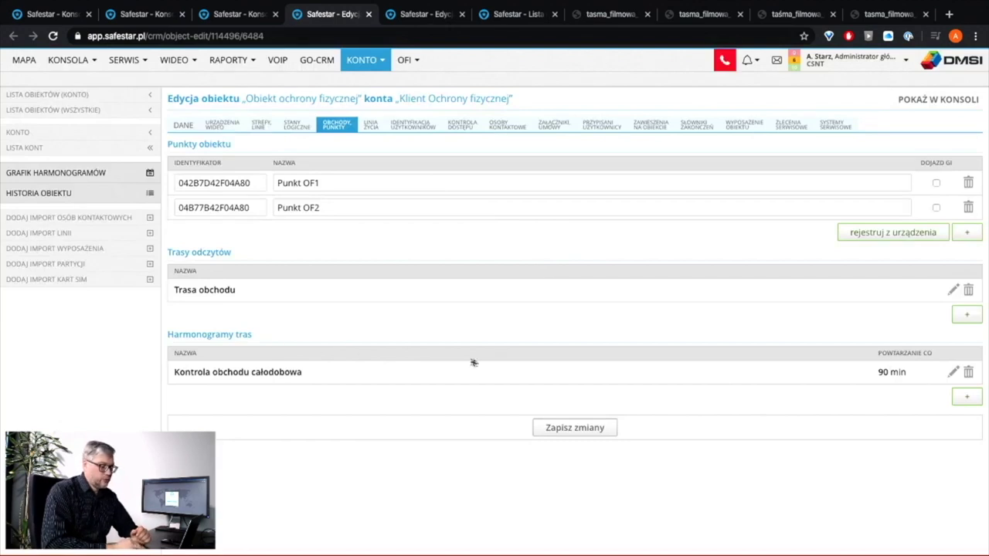
Examine the "Kontrola obchodu całodobowa" route schedule and its "Obchody" weekly hours, and close both without saving
{"action": "left_click", "coordinate": [952, 374]}
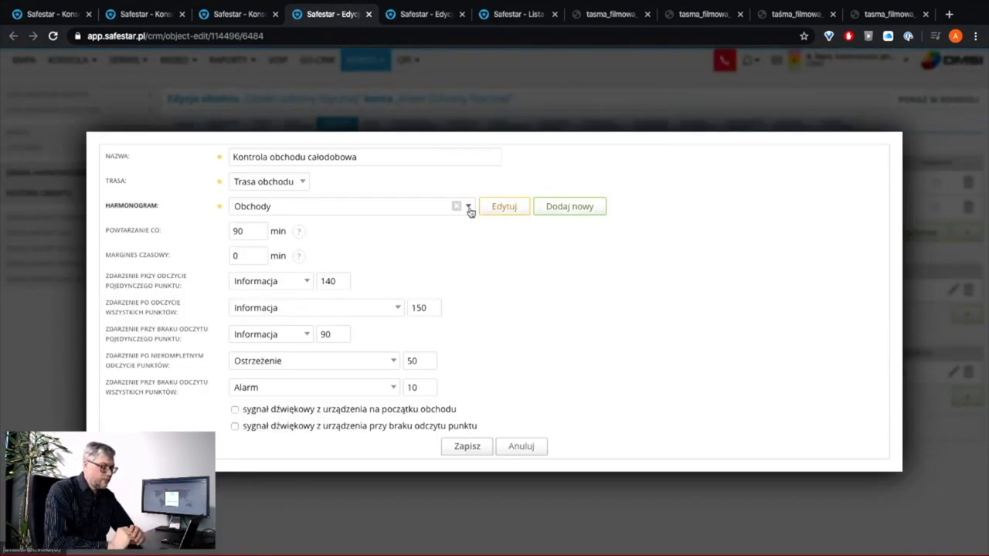
{"action": "left_click", "coordinate": [503, 206]}
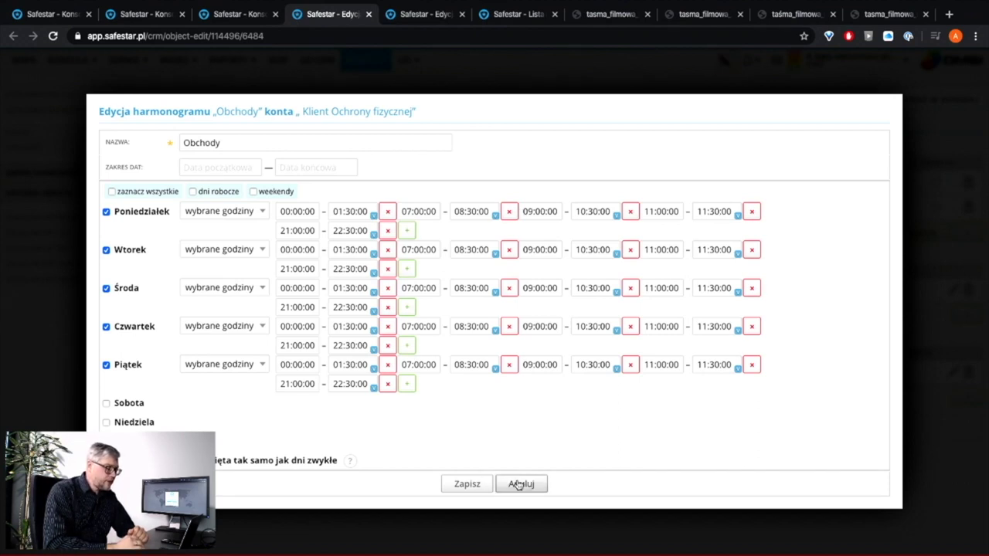
{"action": "left_click", "coordinate": [521, 482]}
{"action": "left_click", "coordinate": [531, 445]}
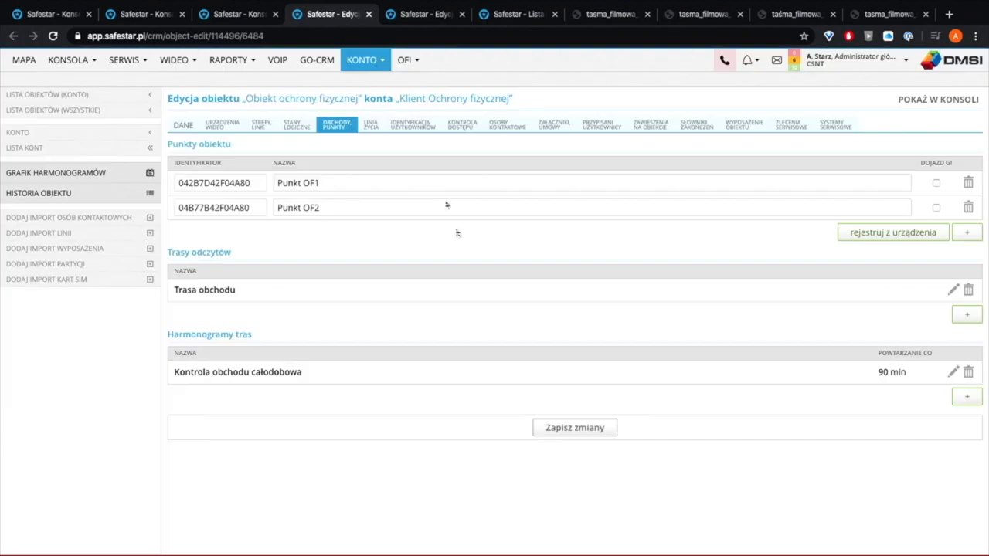
Examine the "cała doba" route schedule of the CSNT account's object and its "cała doba zawsze" day settings, closing the latter without saving
{"action": "left_click", "coordinate": [424, 21]}
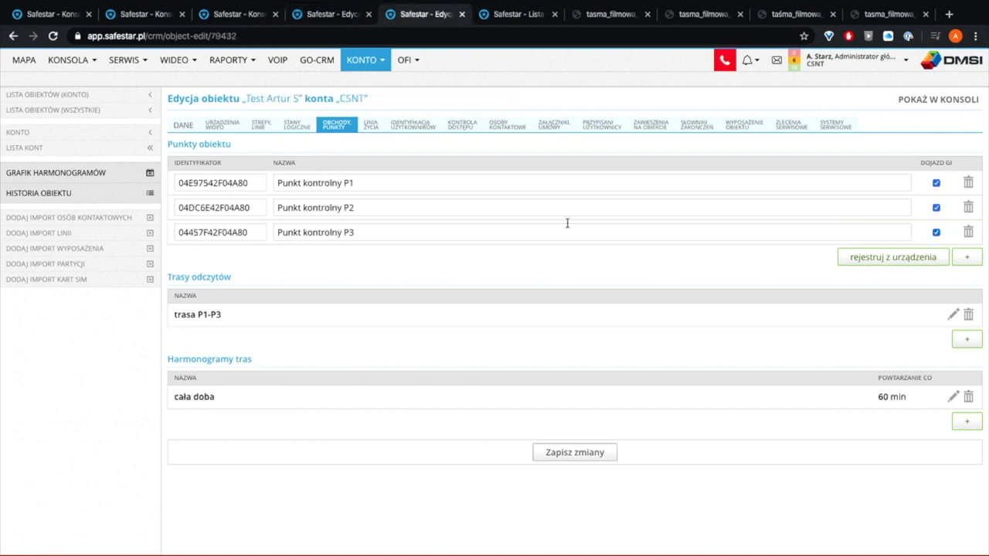
{"action": "left_click", "coordinate": [953, 396]}
{"action": "left_click", "coordinate": [500, 206]}
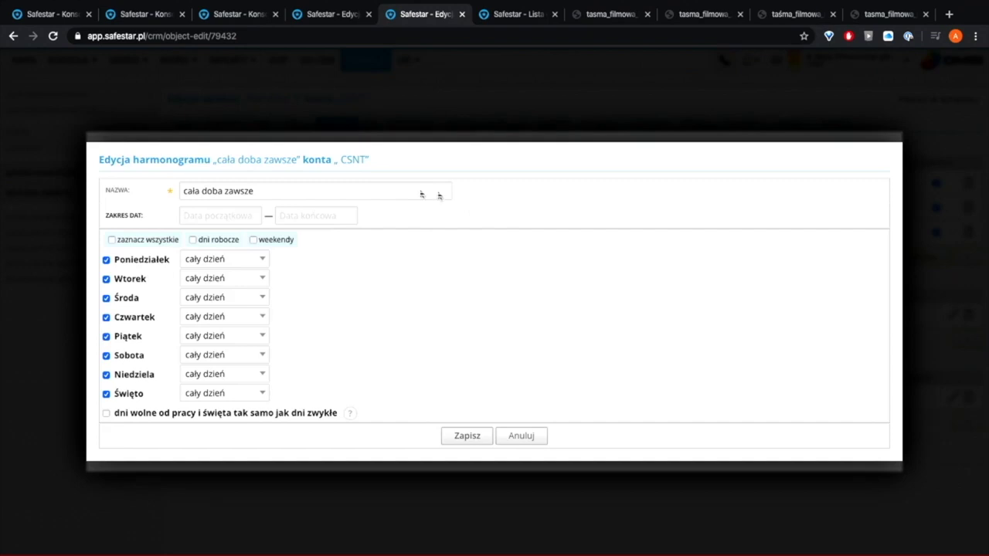
{"action": "left_click", "coordinate": [519, 436]}
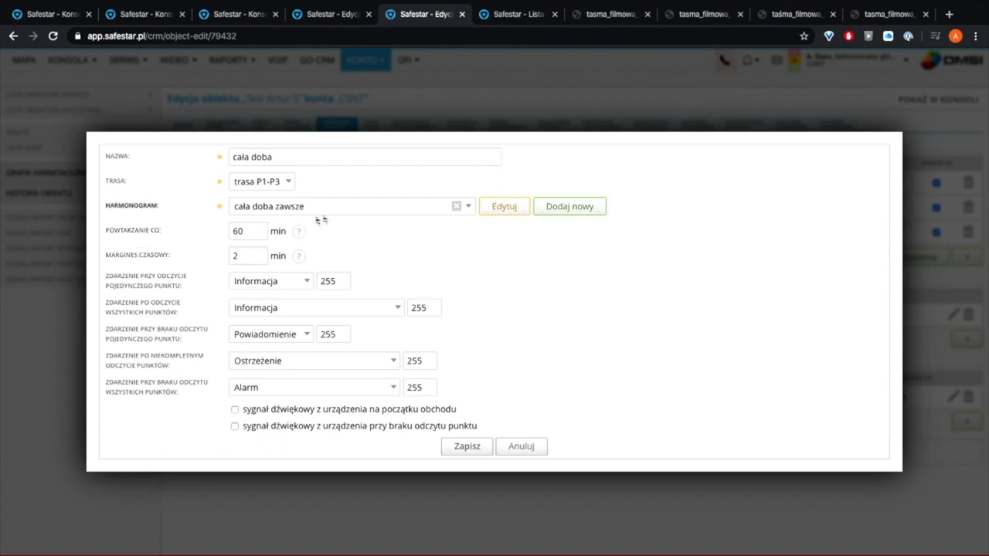
Examine the taśma_filmowa_margines.jpg diagram of the 5-minute time margin and return to the "cała doba" route schedule settings
{"action": "left_click", "coordinate": [707, 15]}
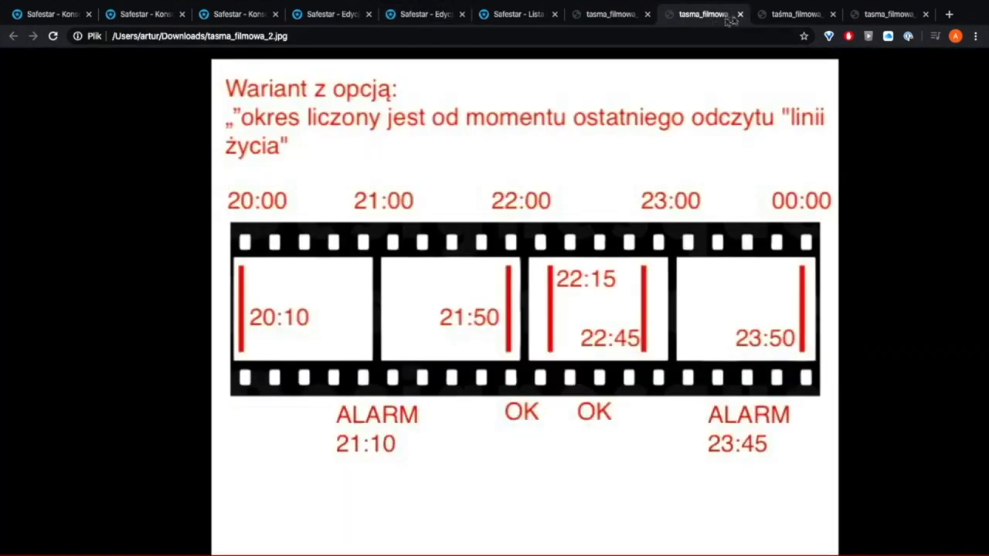
{"action": "left_click", "coordinate": [775, 14]}
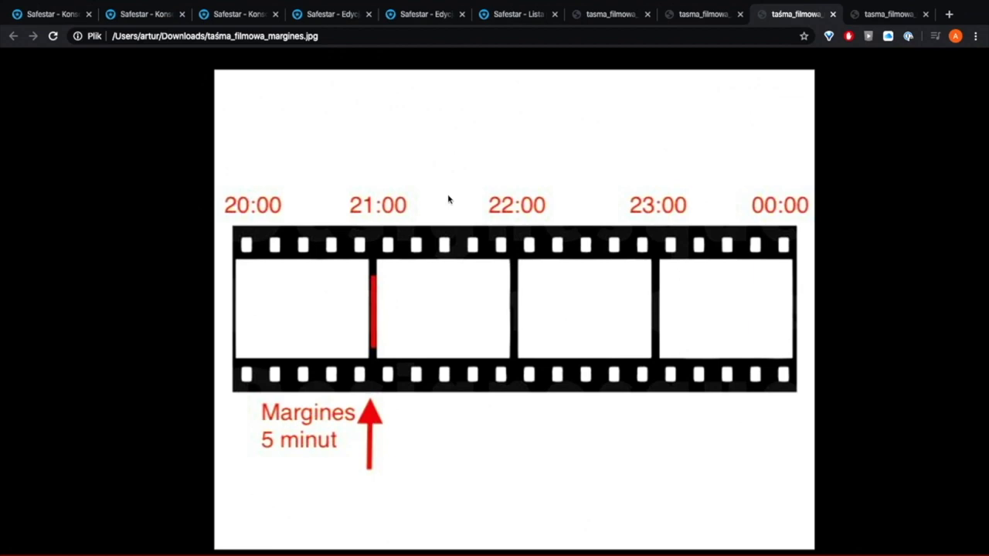
{"action": "scroll", "coordinate": [448, 199], "scroll_direction": "up", "scroll_amount": 2, "text": "ctrl"}
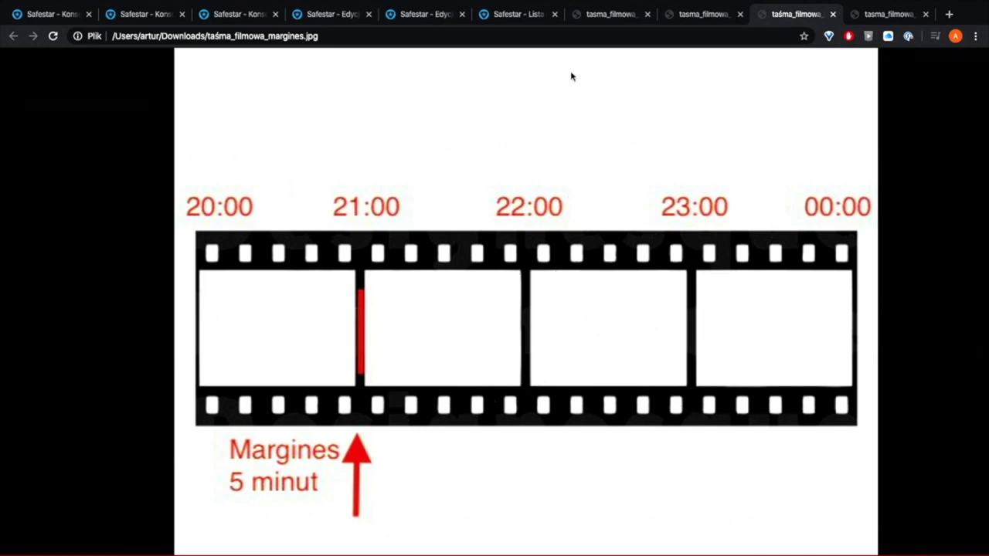
{"action": "left_click", "coordinate": [402, 16]}
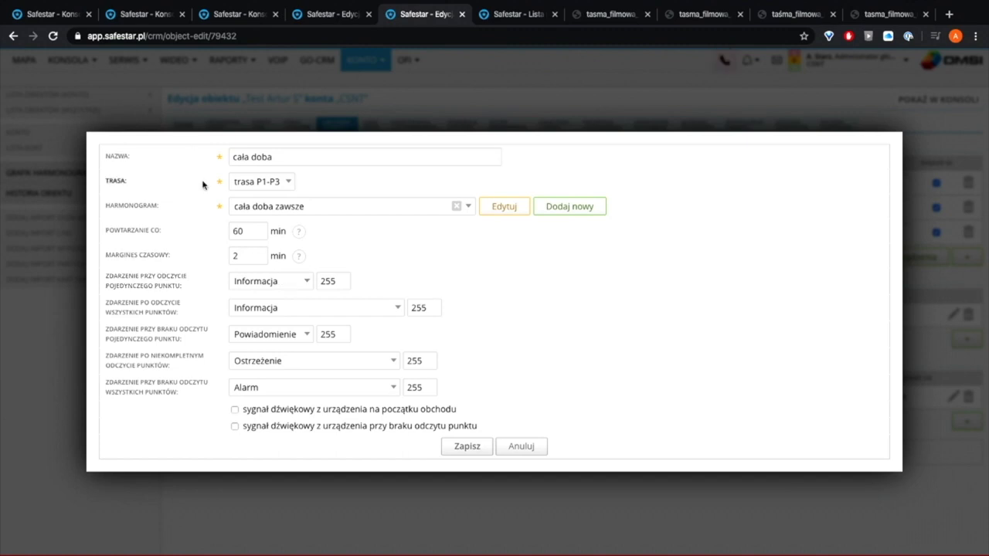
Show the event list of "Obiekt ochrony fizycznej" in the console and refresh it
{"action": "left_click", "coordinate": [222, 6]}
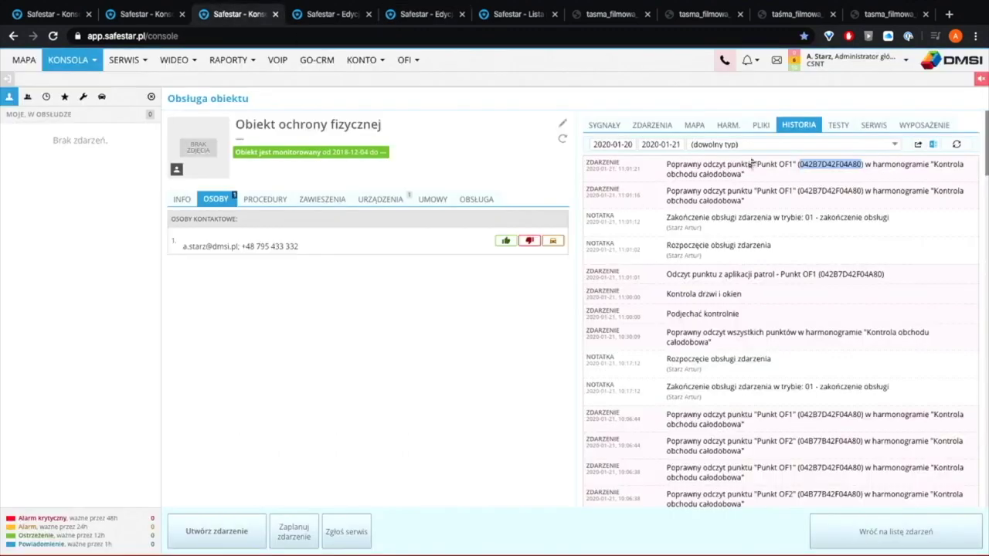
{"action": "left_click", "coordinate": [694, 125]}
{"action": "left_click", "coordinate": [653, 125]}
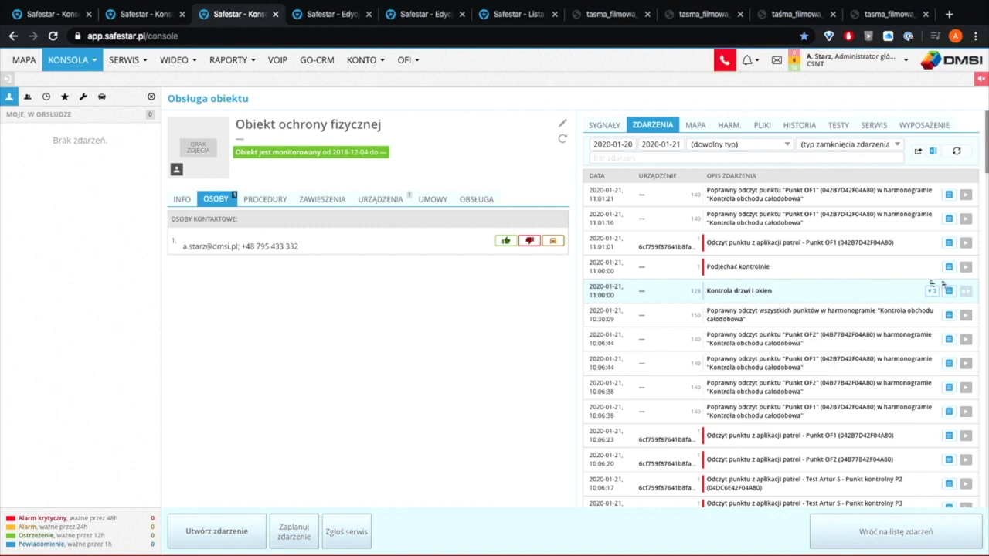
{"action": "left_click", "coordinate": [956, 151]}
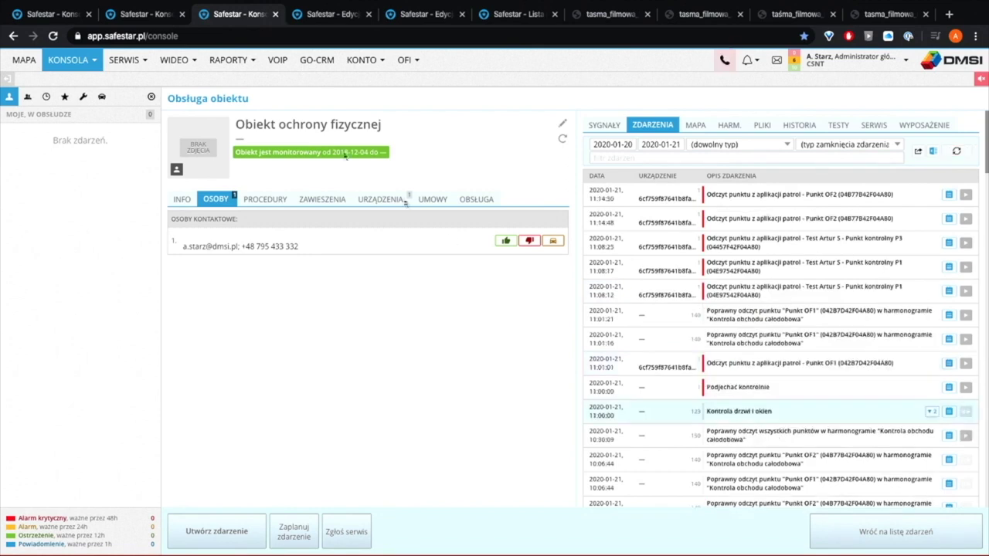
Check the console's list of events awaiting handling and return to the "cała doba" route schedule settings
{"action": "left_click", "coordinate": [60, 21]}
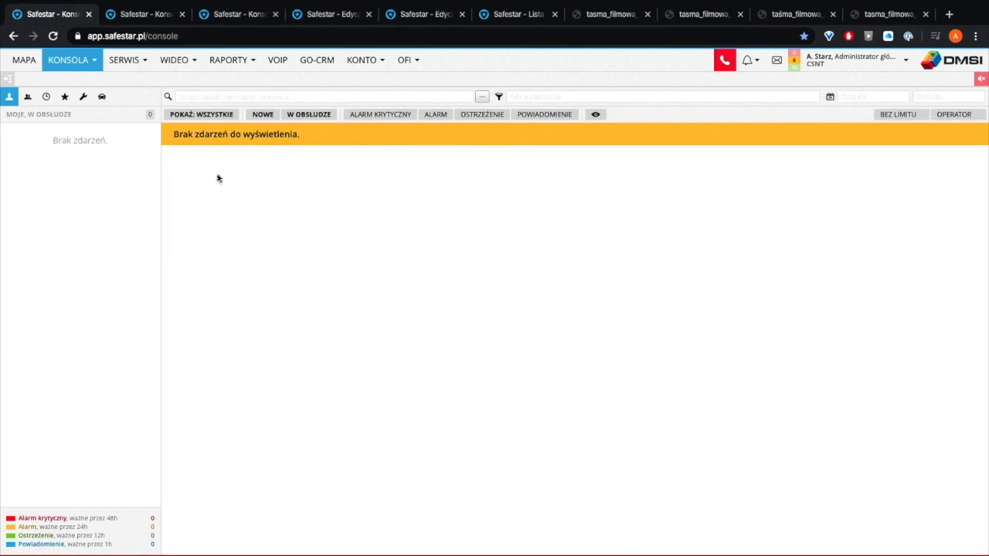
{"action": "left_click", "coordinate": [387, 65]}
{"action": "left_click", "coordinate": [431, 22]}
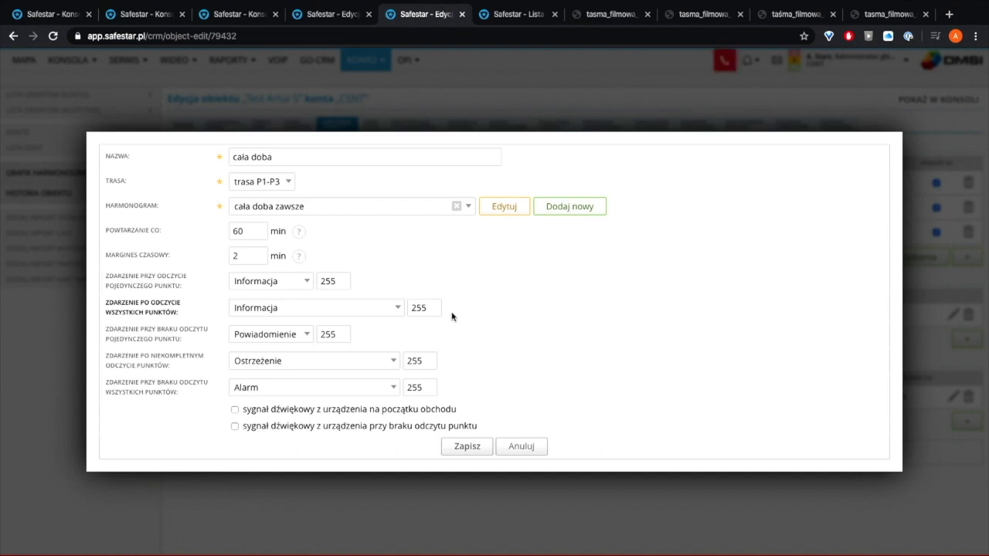
Review the earlier point readings and incomplete-round events in the event list of "Obiekt ochrony fizycznej"
{"action": "left_click", "coordinate": [257, 20]}
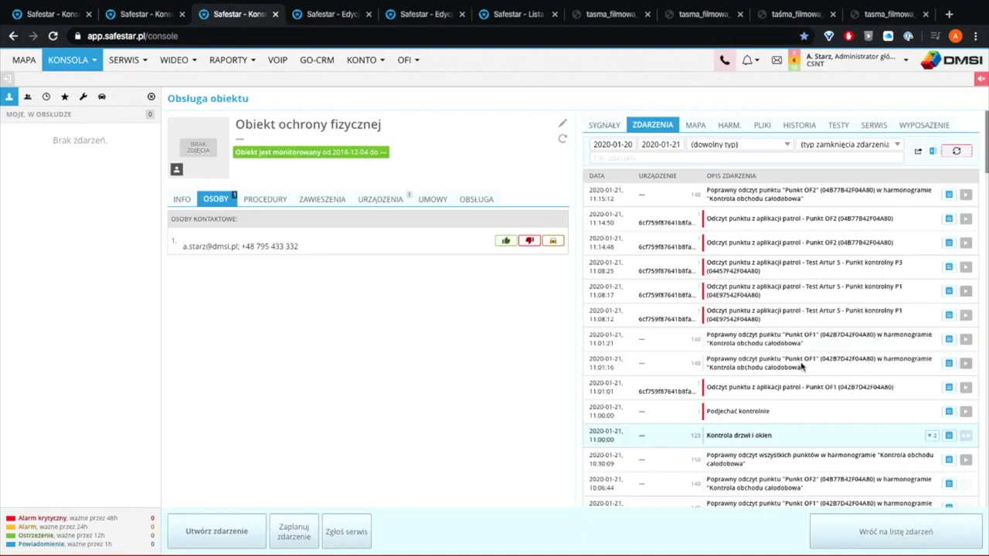
{"action": "scroll", "coordinate": [748, 407], "scroll_direction": "down", "scroll_amount": 2}
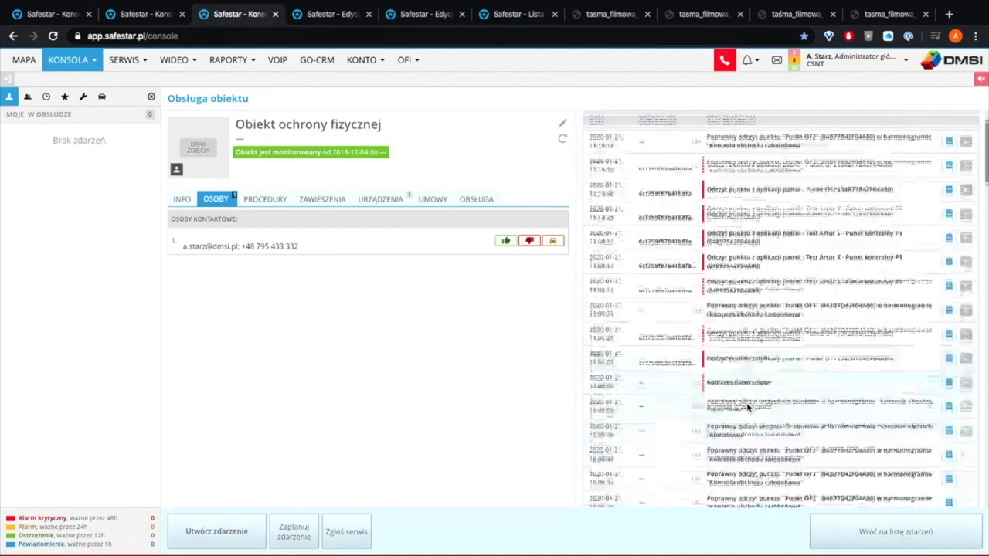
{"action": "scroll", "coordinate": [806, 315], "scroll_direction": "down", "scroll_amount": 3}
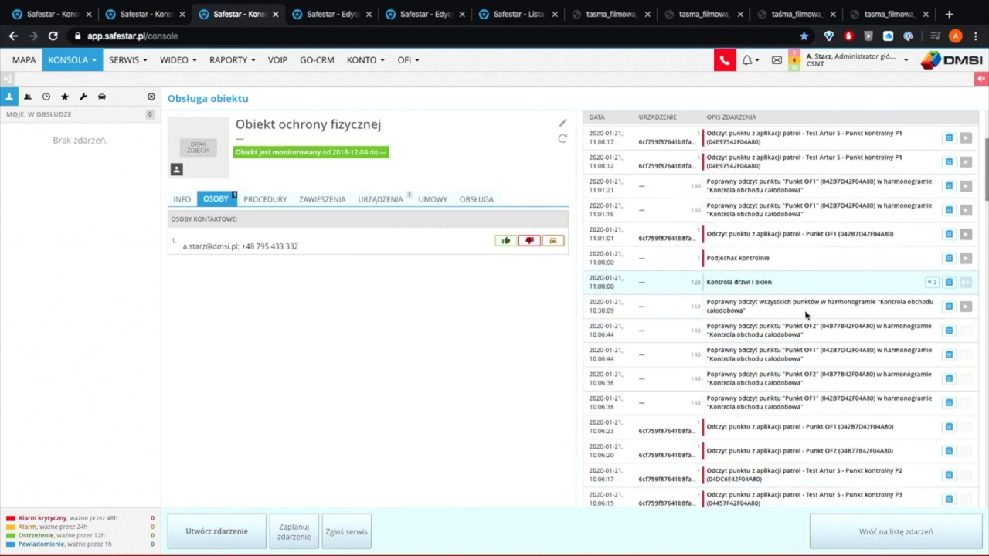
{"action": "scroll", "coordinate": [806, 314], "scroll_direction": "down", "scroll_amount": 2}
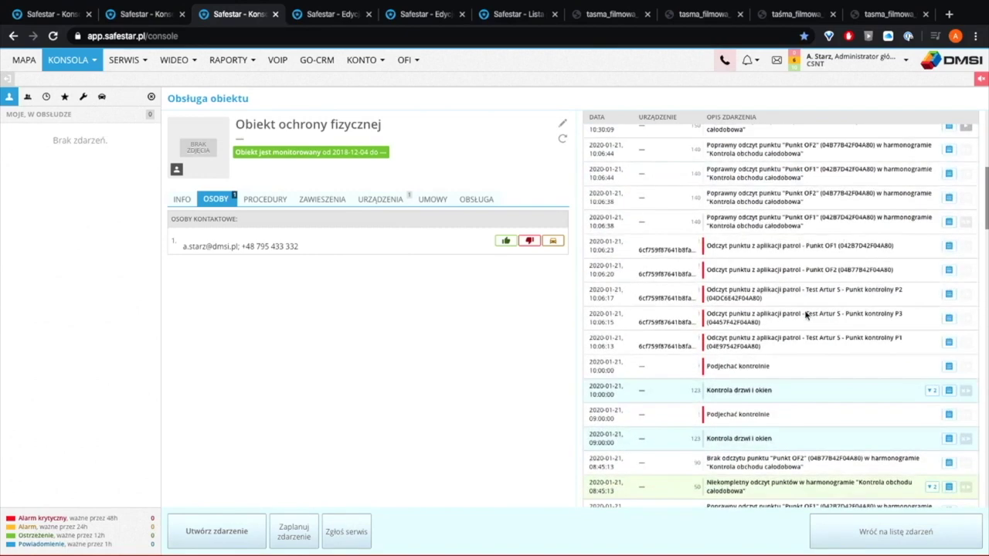
{"action": "scroll", "coordinate": [806, 314], "scroll_direction": "up", "scroll_amount": 1}
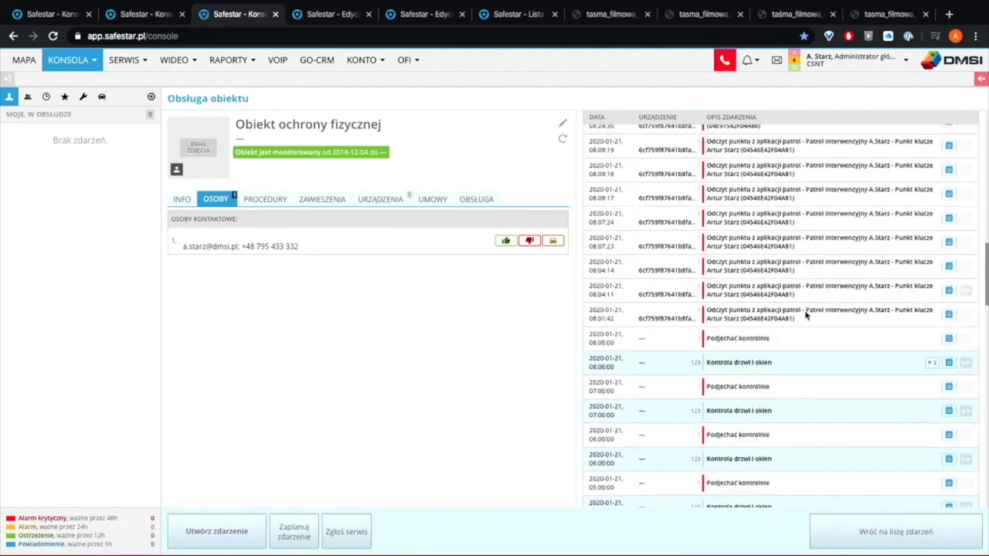
{"action": "scroll", "coordinate": [806, 315], "scroll_direction": "up", "scroll_amount": 1}
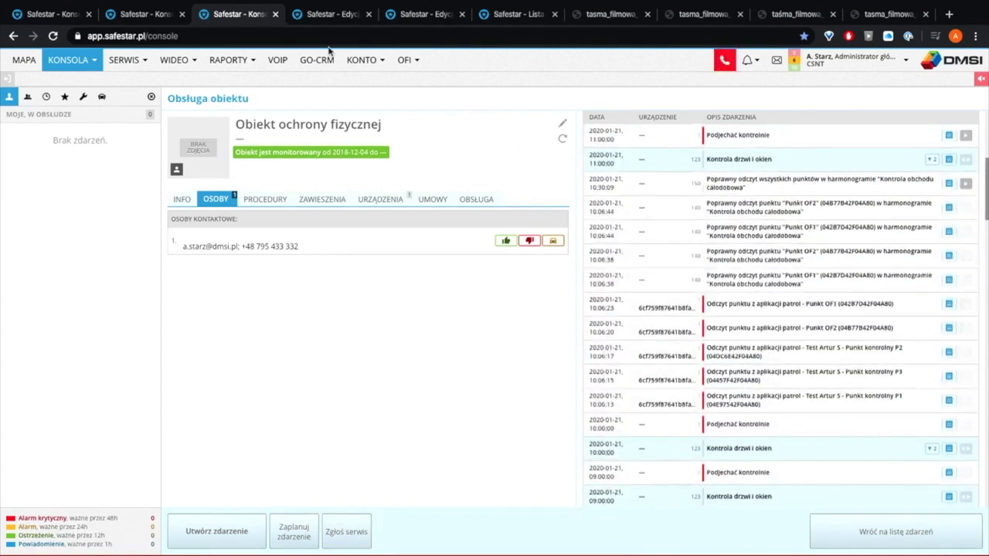
Examine the correct point and full-round reading events of the object with checkpoints P1–P3, and return to the "cała doba" route schedule settings
{"action": "left_click", "coordinate": [309, 14]}
{"action": "left_click", "coordinate": [151, 14]}
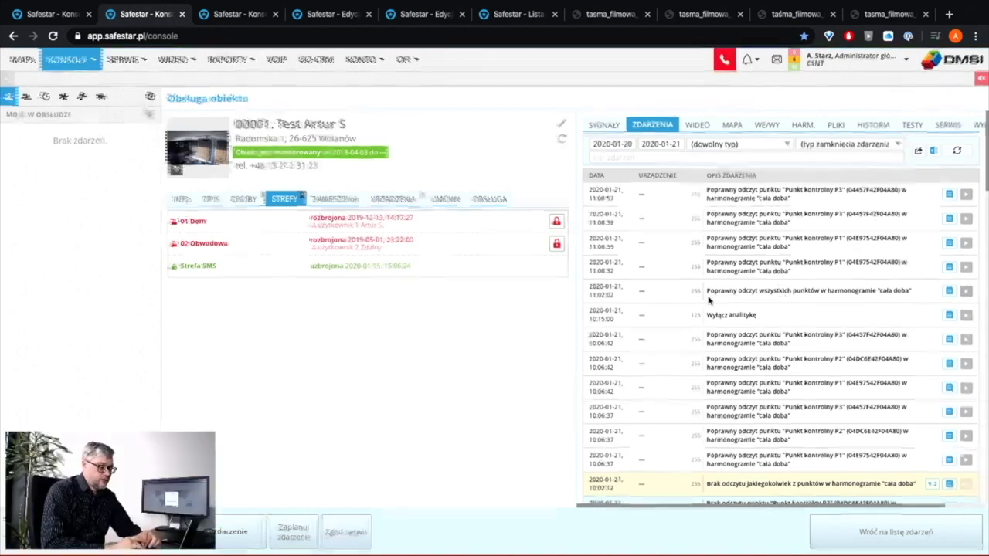
{"action": "scroll", "coordinate": [709, 301], "scroll_direction": "up", "scroll_amount": 2}
{"action": "scroll", "coordinate": [708, 301], "scroll_direction": "right", "scroll_amount": 3}
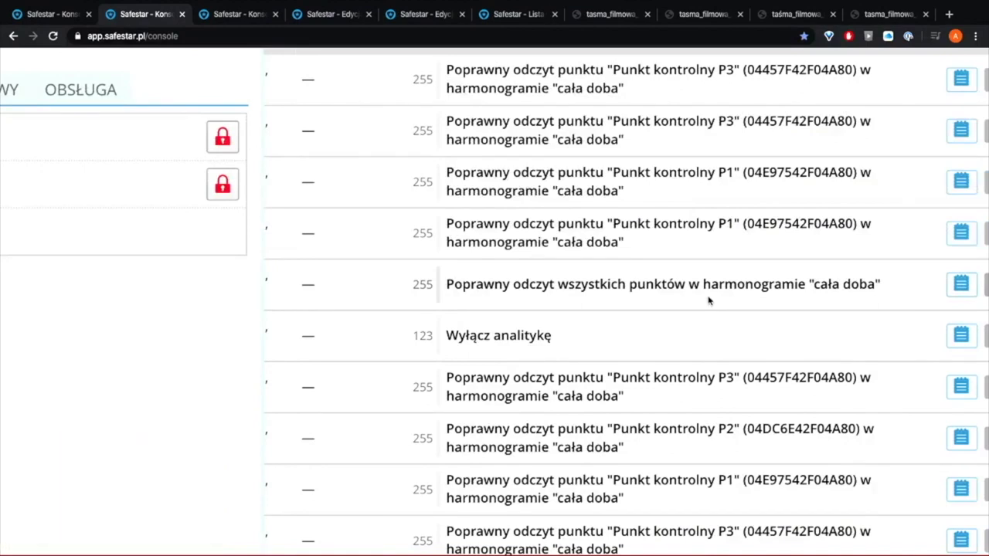
{"action": "scroll", "coordinate": [708, 301], "scroll_direction": "down", "scroll_amount": 3}
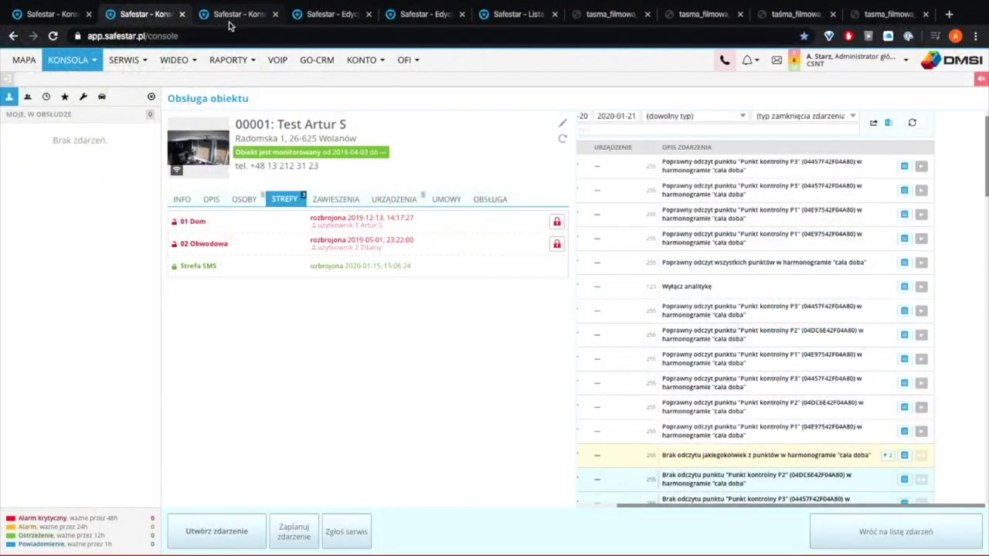
{"action": "left_click", "coordinate": [223, 16]}
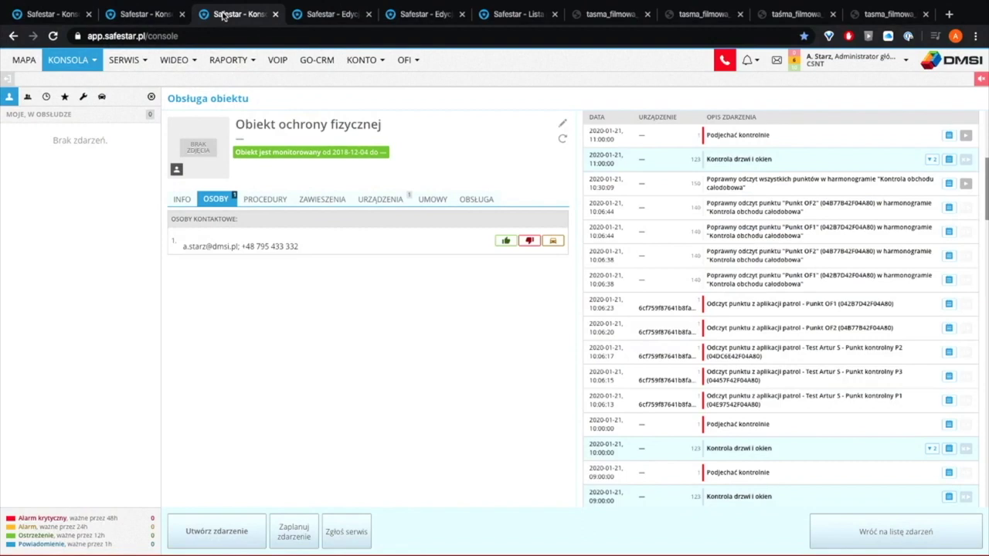
{"action": "left_click", "coordinate": [343, 14]}
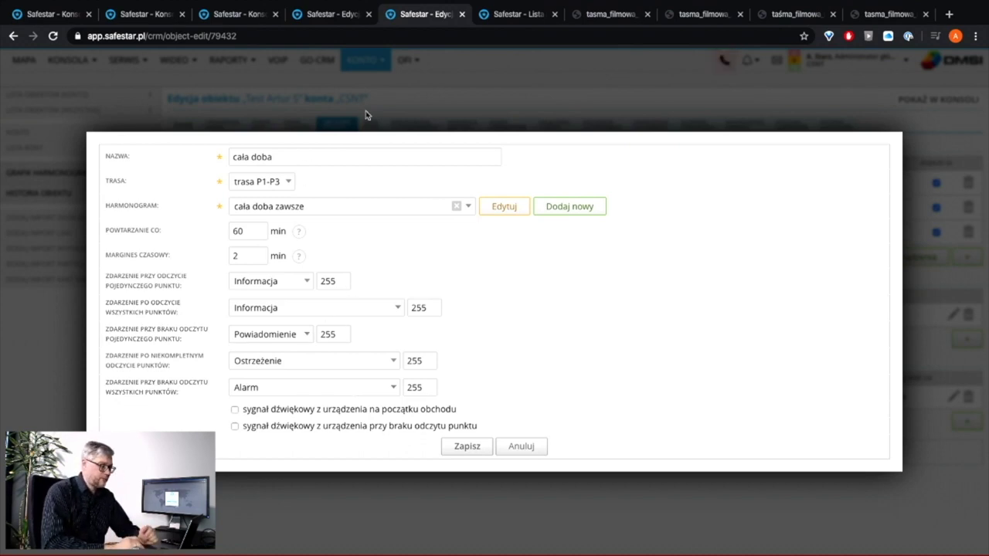
Examine the missing "Punkt OF2" reading and incomplete-round events of the "Kontrola obchodu całodobowa" schedule in the "Obiekt ochrony fizycznej" event list
{"action": "left_click", "coordinate": [243, 14]}
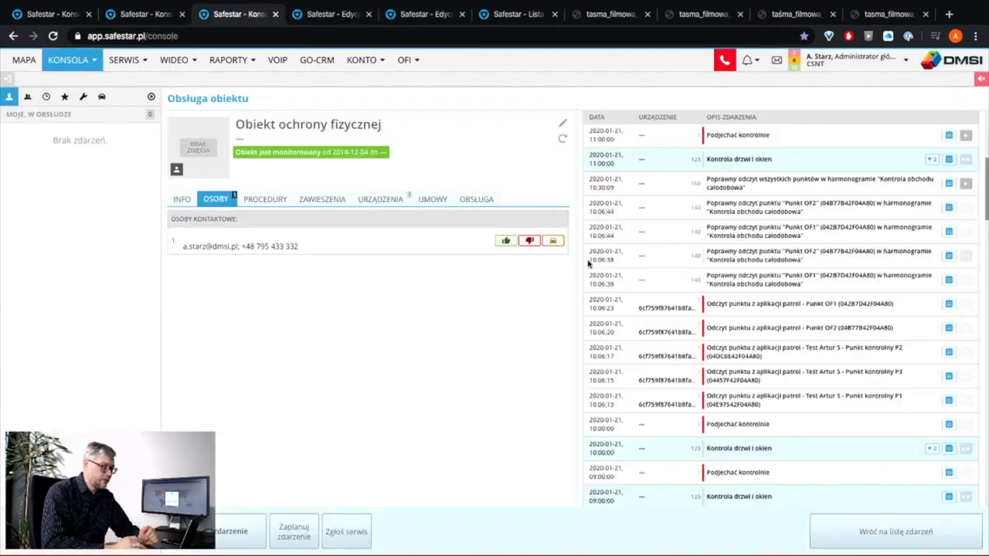
{"action": "scroll", "coordinate": [821, 330], "scroll_direction": "down", "scroll_amount": 3}
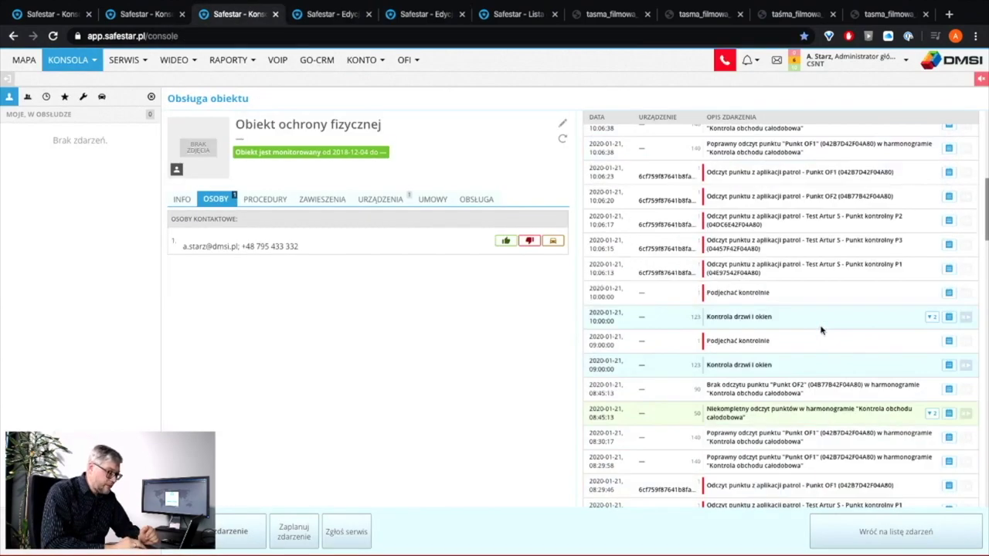
{"action": "scroll", "coordinate": [822, 331], "scroll_direction": "down", "scroll_amount": 3}
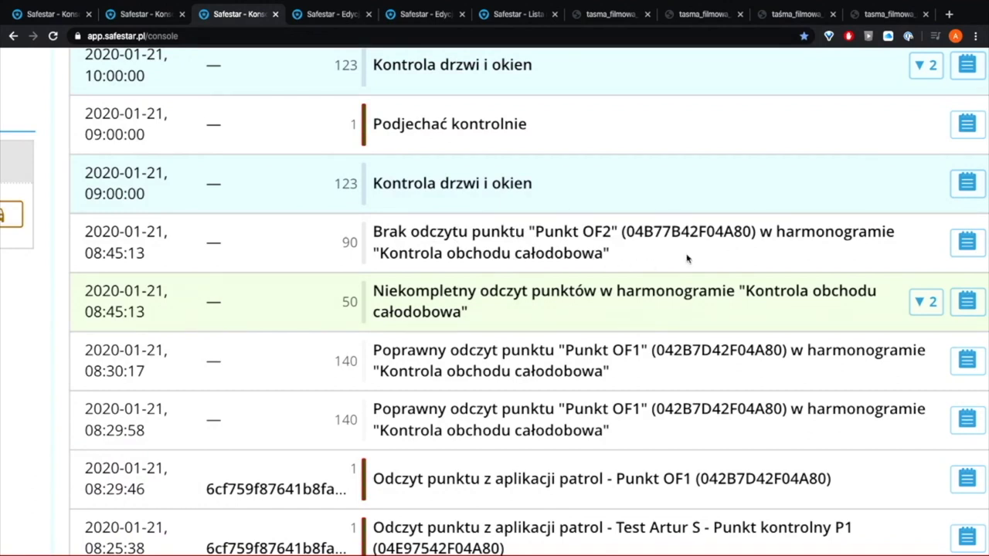
{"action": "key", "text": "ctrl+minus"}
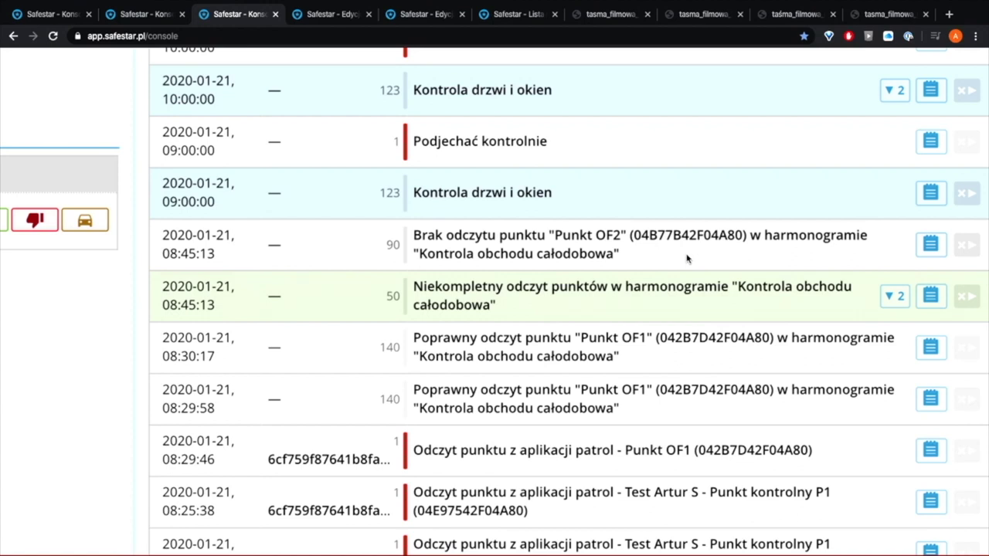
{"action": "scroll", "coordinate": [687, 259], "scroll_direction": "down", "scroll_amount": 2}
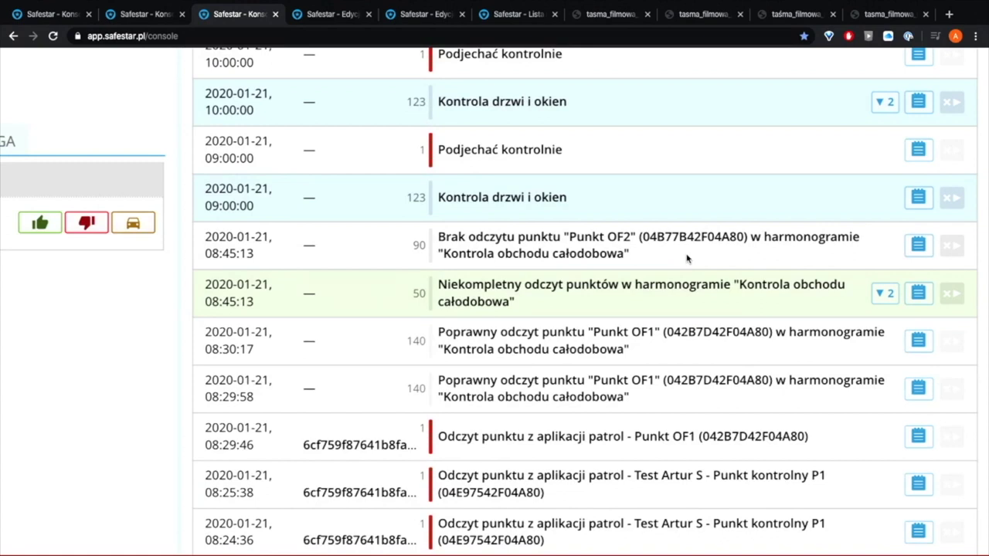
{"action": "scroll", "coordinate": [687, 259], "scroll_direction": "down", "scroll_amount": 3}
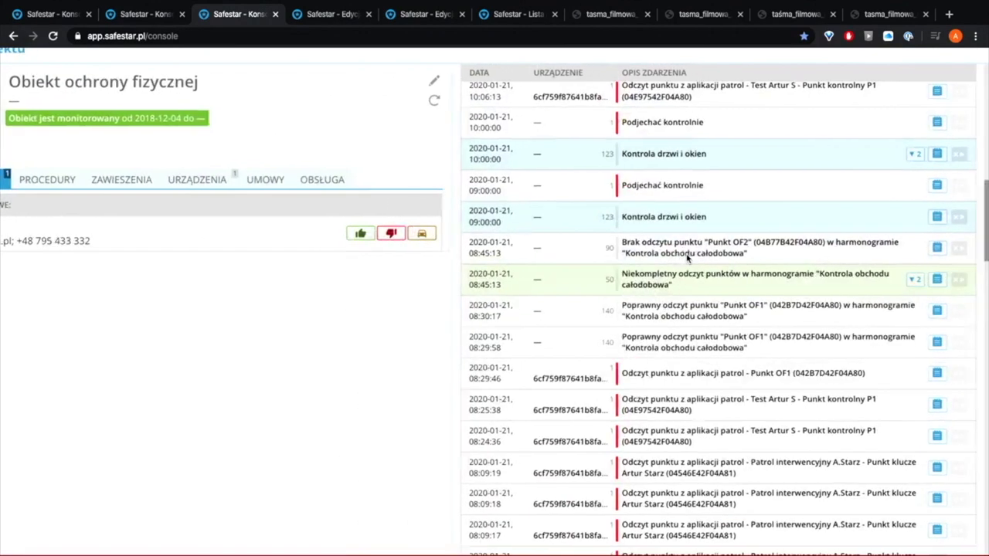
Examine the event types assigned to complete, incomplete and missed readings in the "cała doba" route schedule settings
{"action": "left_click", "coordinate": [325, 14]}
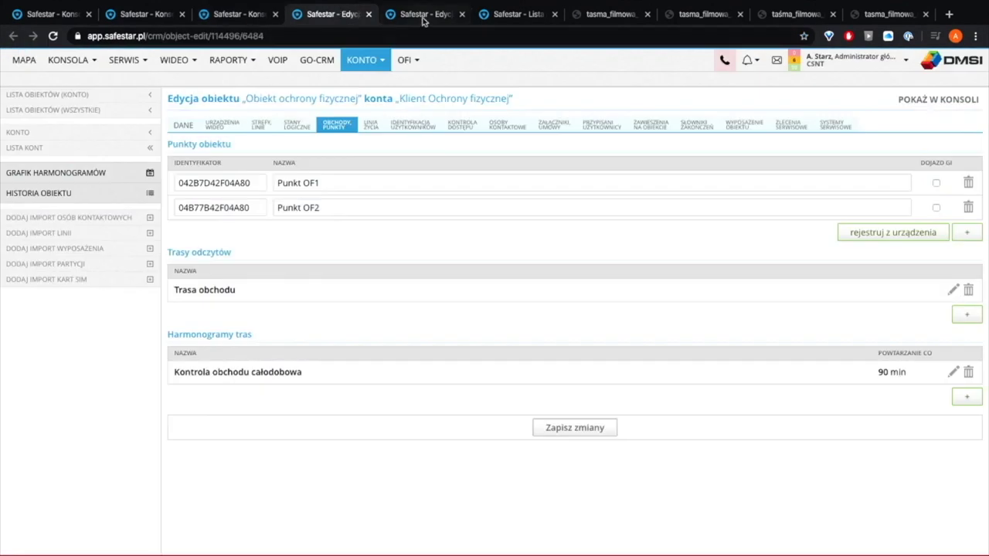
{"action": "left_click", "coordinate": [425, 14]}
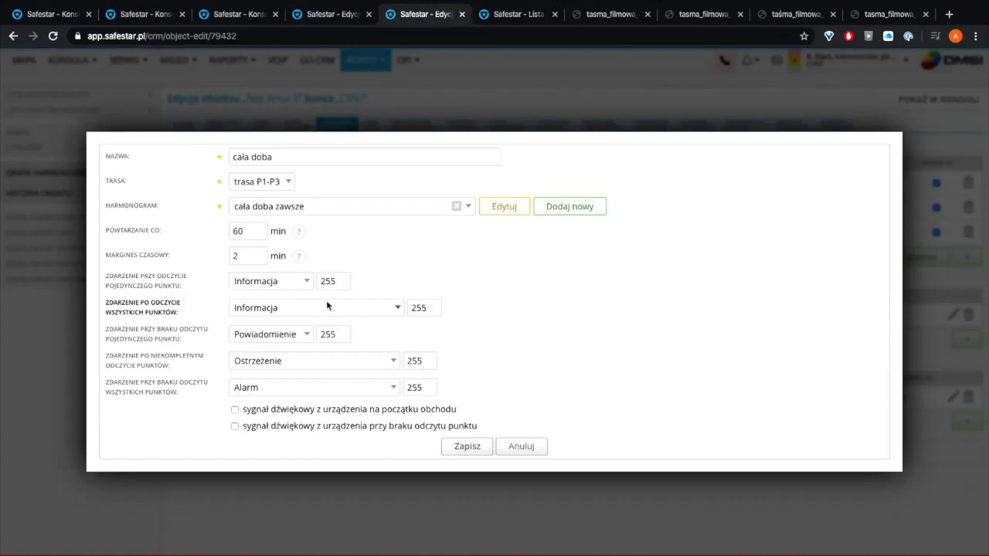
{"action": "scroll", "coordinate": [326, 243], "scroll_direction": "up", "scroll_amount": 3}
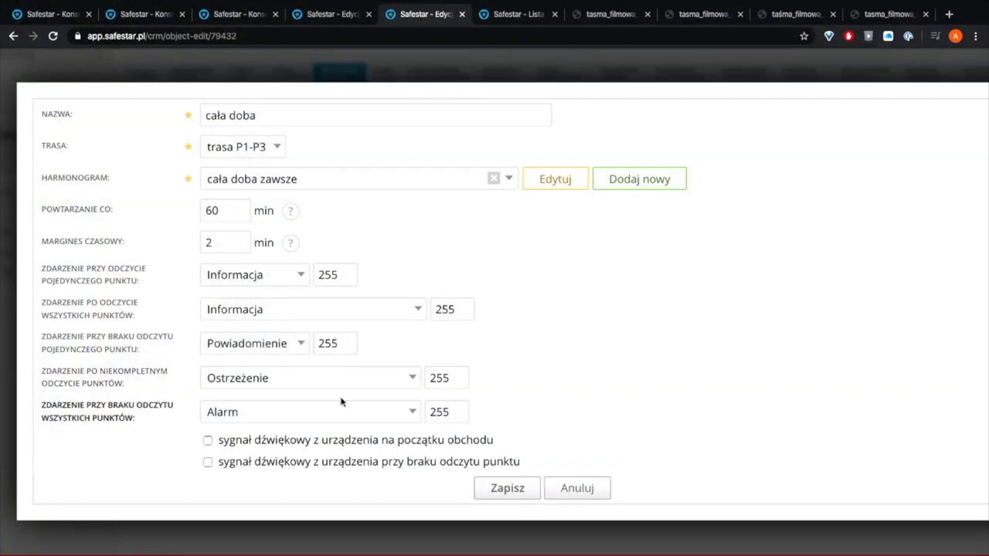
Recheck the incomplete-round event of "Obiekt ochrony fizycznej" and return to the "cała doba" setting for rounds without any point reading
{"action": "left_click", "coordinate": [253, 15]}
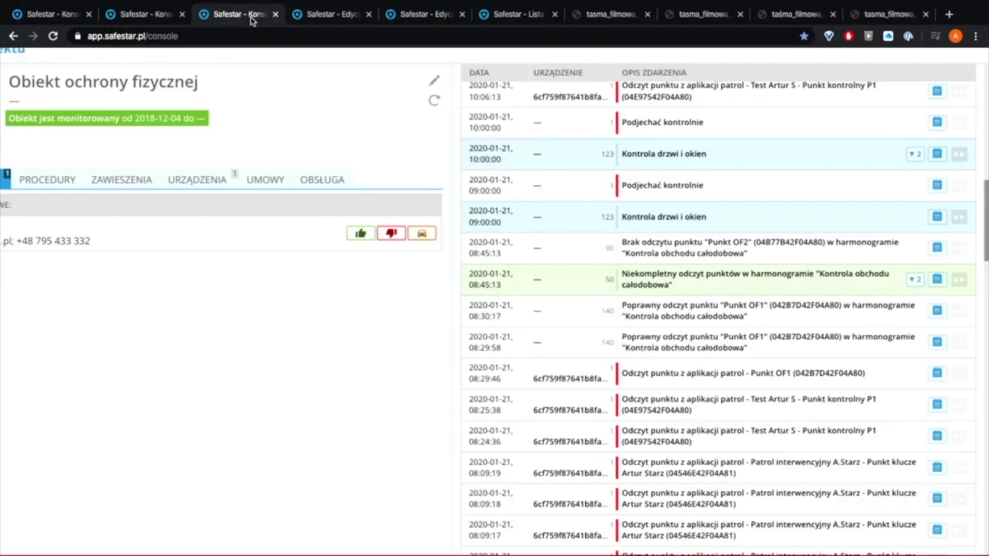
{"action": "scroll", "coordinate": [693, 270], "scroll_direction": "up", "scroll_amount": 5}
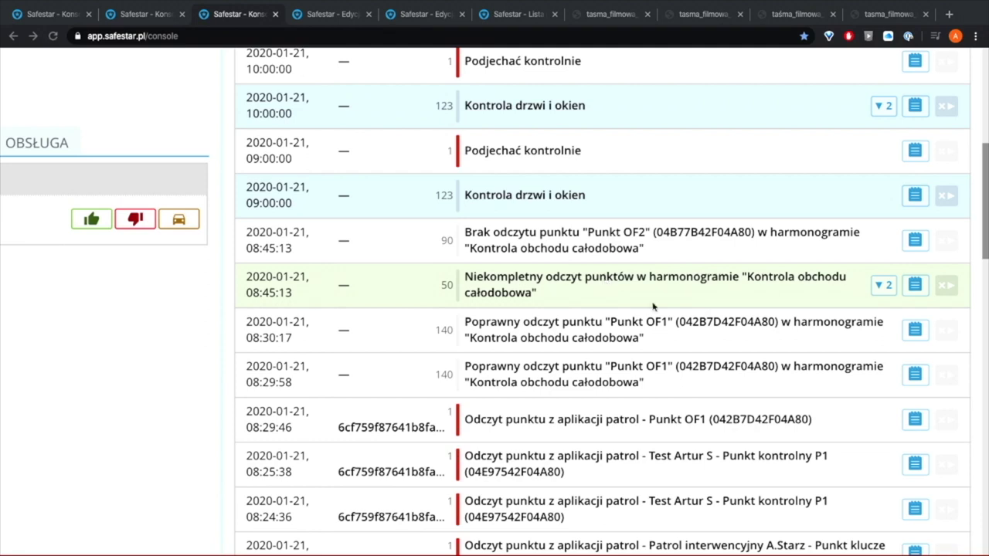
{"action": "key", "text": "F4"}
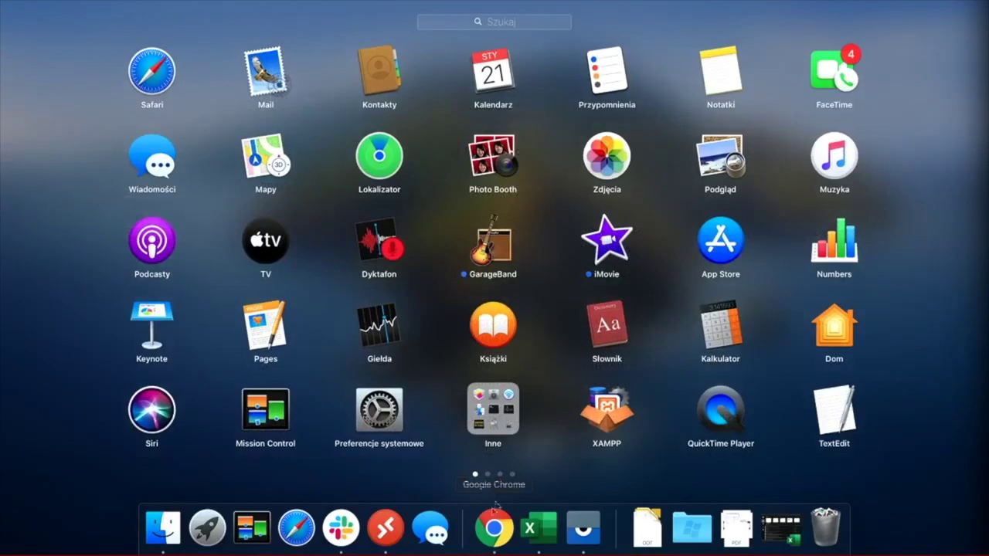
{"action": "left_click", "coordinate": [491, 528]}
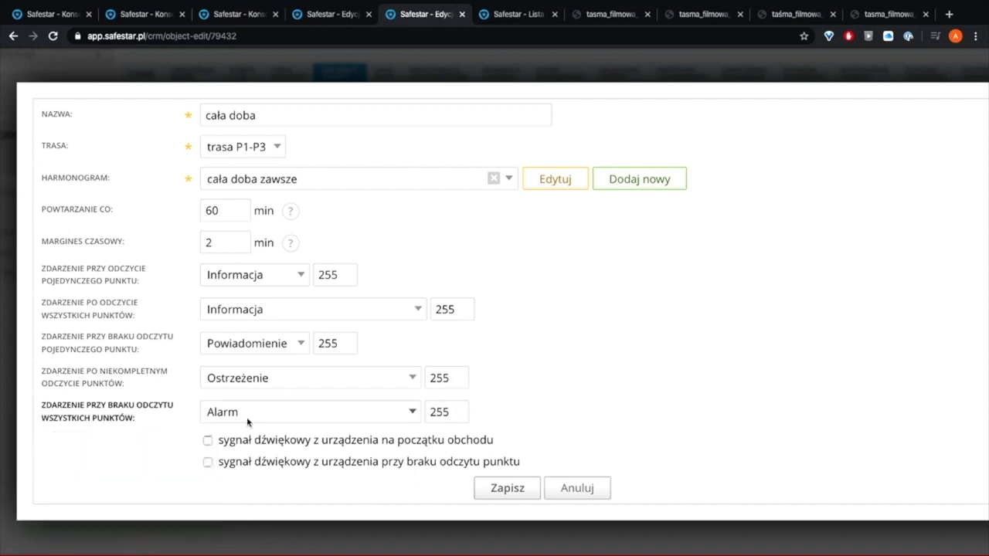
{"action": "scroll", "coordinate": [247, 421], "scroll_direction": "up", "scroll_amount": 1}
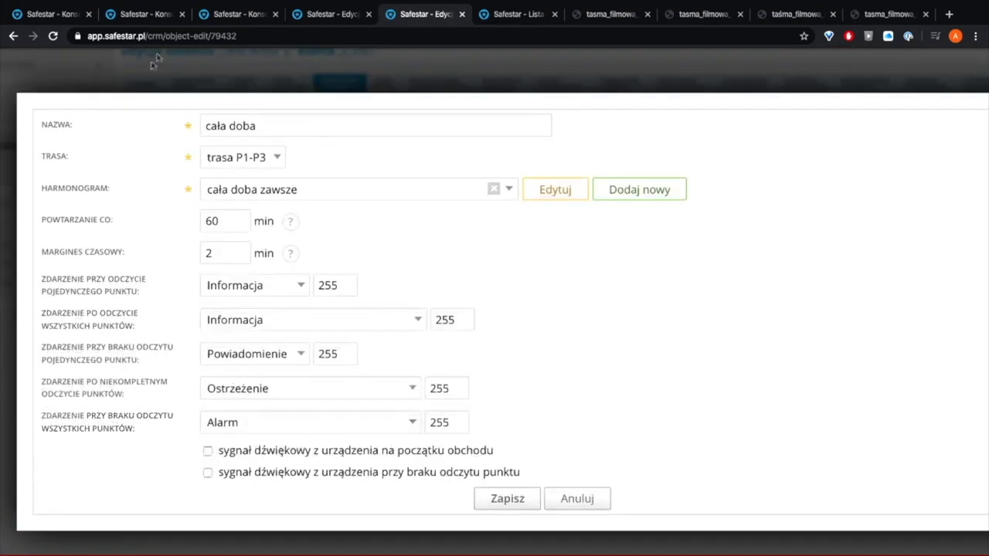
Find the "Brak odczytu jakiegokolwiek z punktów" event of the "Kontrola obchodu całodobowa" schedule in the "Obiekt ochrony fizycznej" event list and examine it
{"action": "left_click", "coordinate": [228, 16]}
{"action": "scroll", "coordinate": [699, 293], "scroll_direction": "down", "scroll_amount": 3}
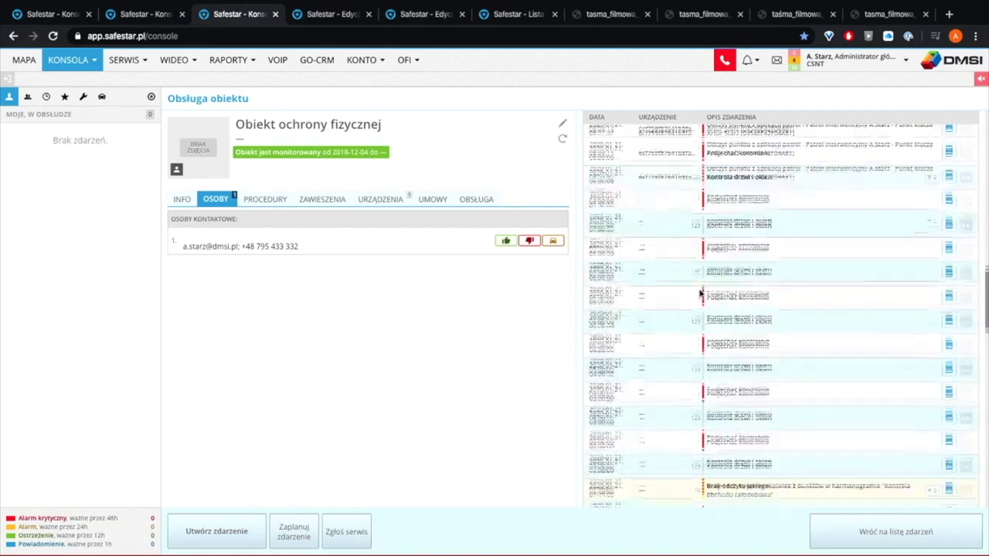
{"action": "scroll", "coordinate": [700, 294], "scroll_direction": "down", "scroll_amount": 10}
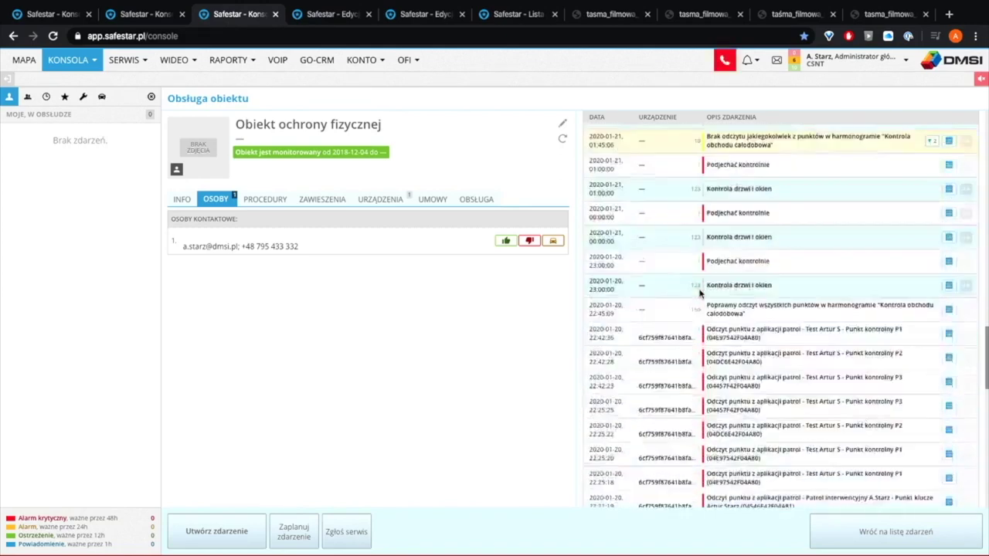
{"action": "scroll", "coordinate": [699, 293], "scroll_direction": "up", "scroll_amount": 5}
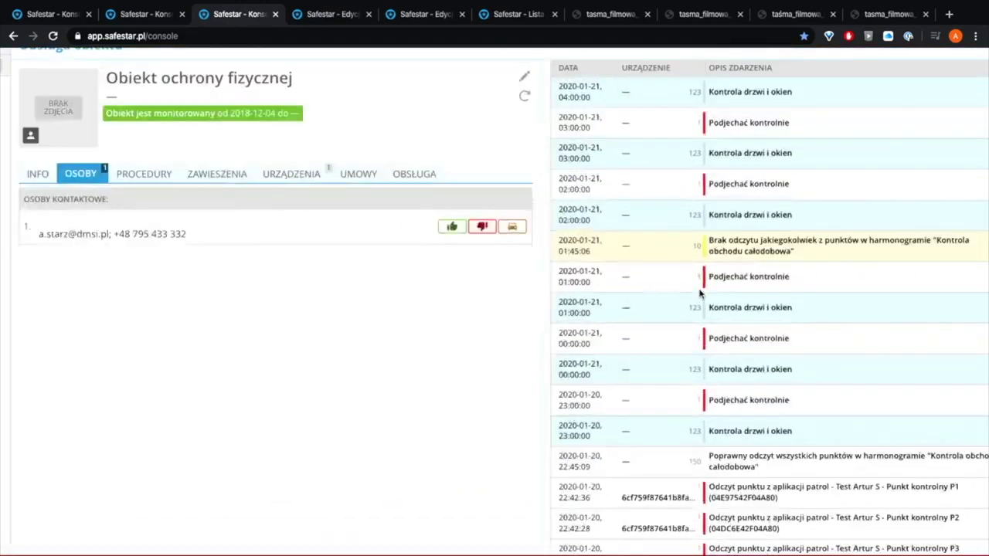
{"action": "scroll", "coordinate": [699, 294], "scroll_direction": "right", "scroll_amount": 3}
{"action": "scroll", "coordinate": [699, 293], "scroll_direction": "right", "scroll_amount": 3}
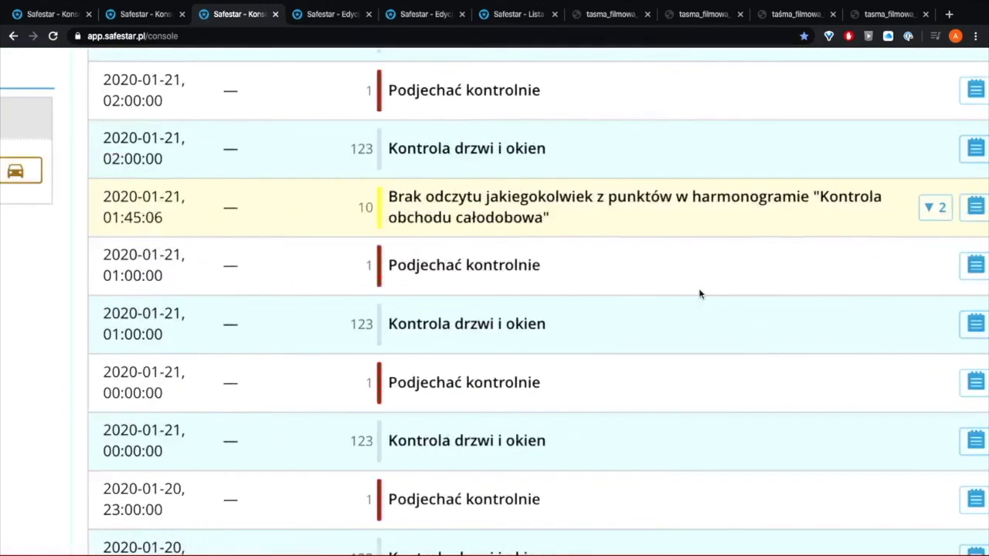